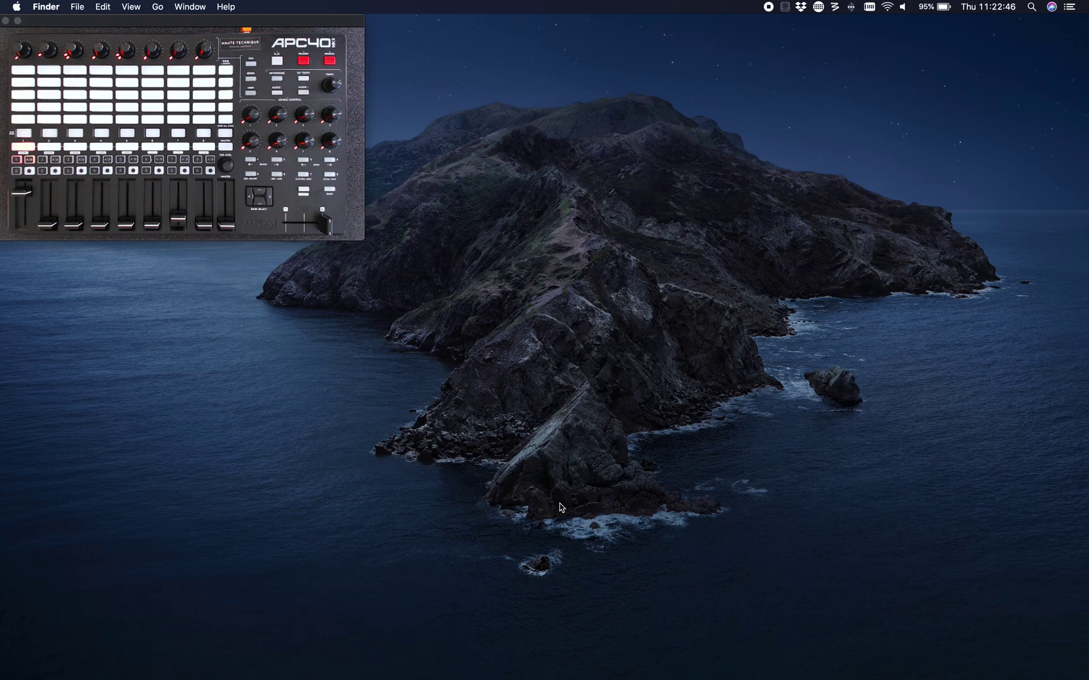
# Launch MidiView from the Dock
pyautogui.moveTo(340, 678)
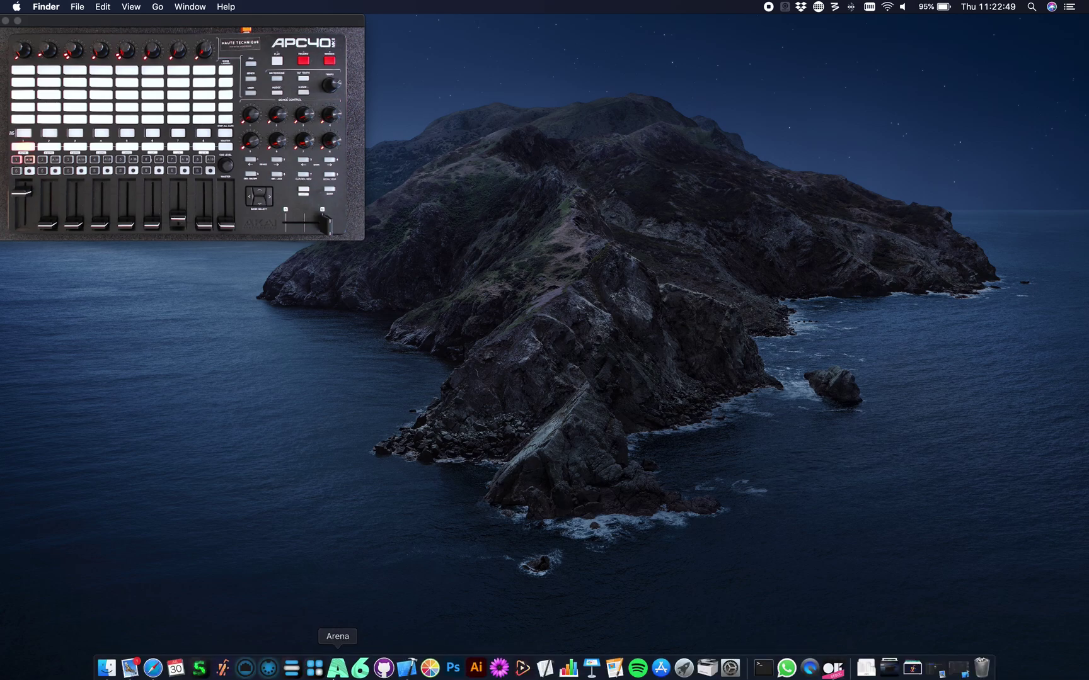
pyautogui.click(272, 670)
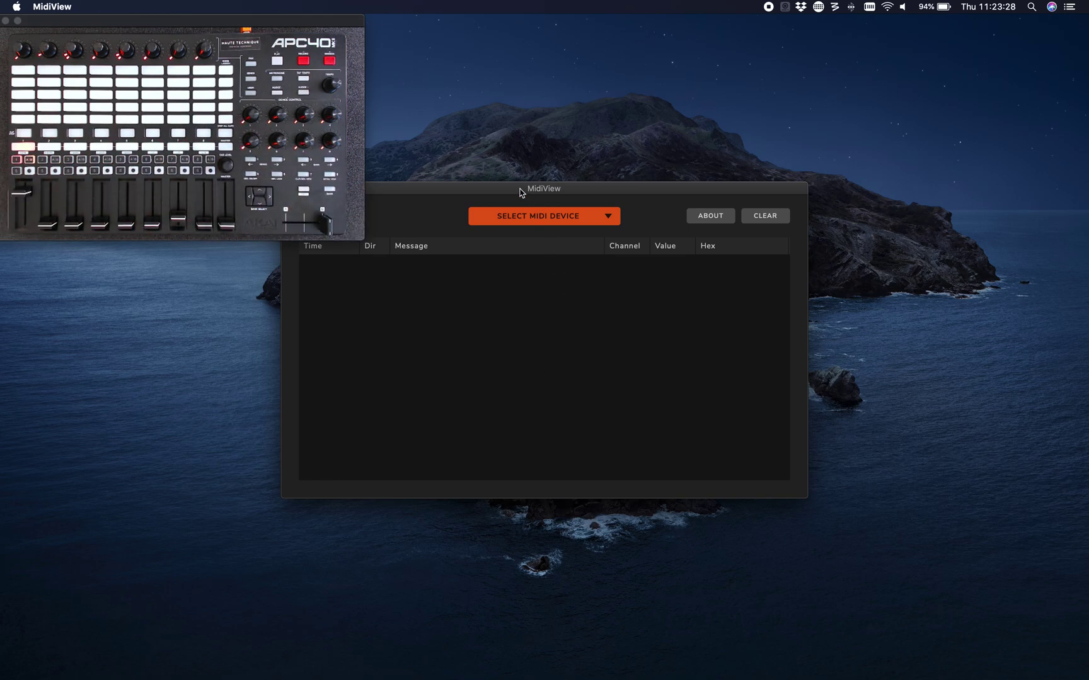
# Enable MidiView logging with APC40 MKII as the monitored device, then launch Resolume Arena
pyautogui.moveTo(517, 194); pyautogui.dragTo(671, 198)
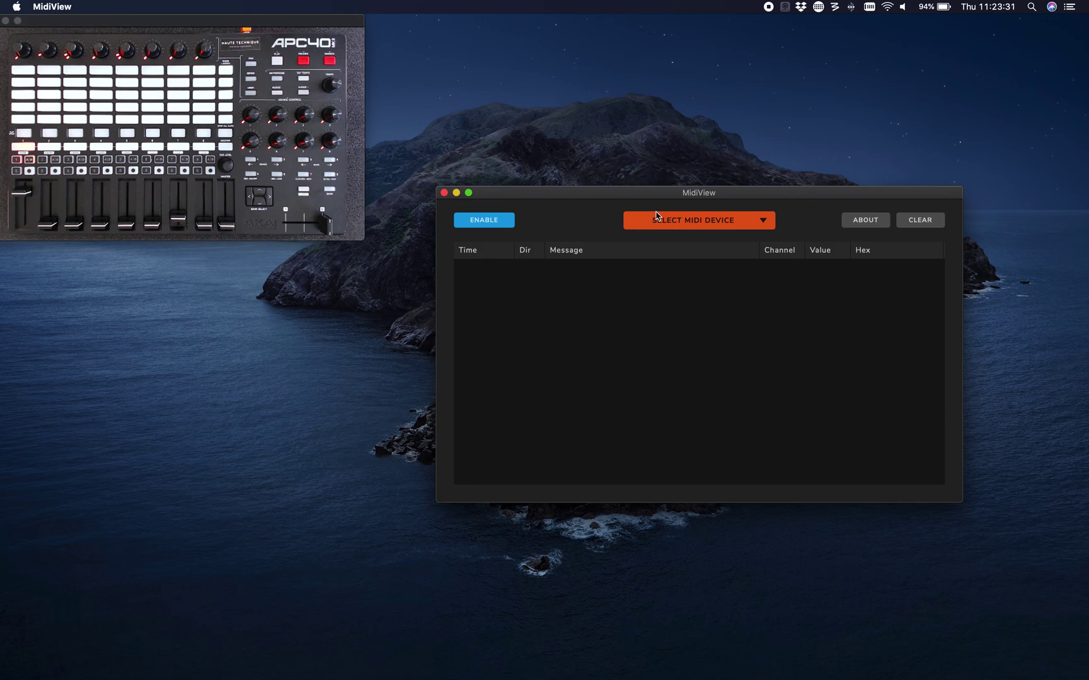
pyautogui.click(617, 194)
pyautogui.moveTo(617, 195); pyautogui.dragTo(568, 80)
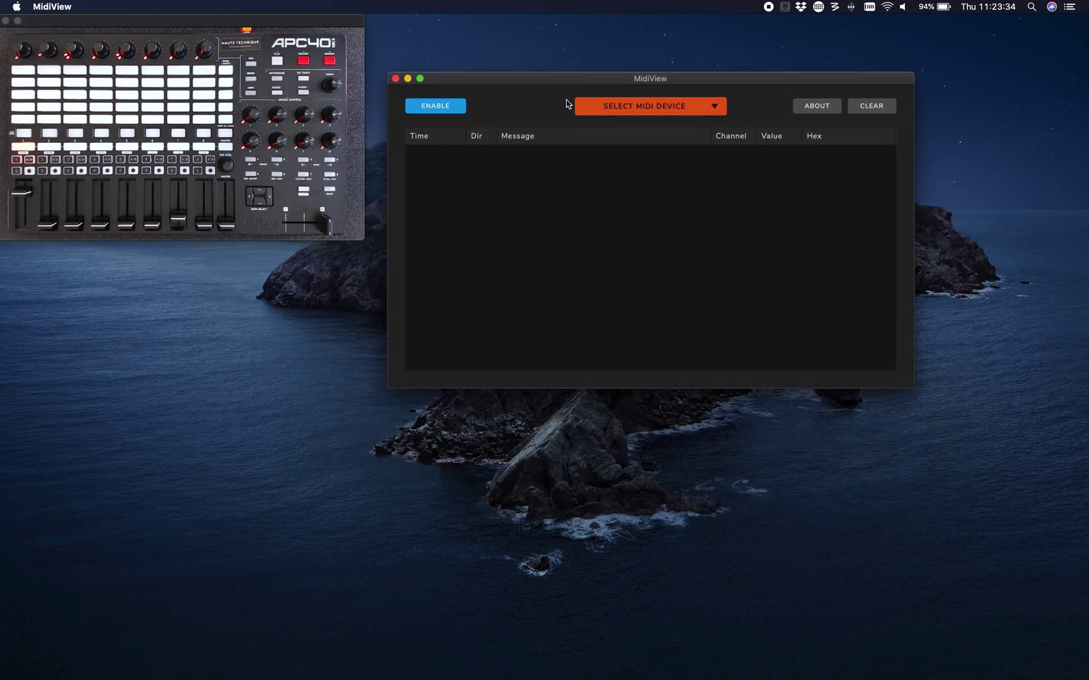
pyautogui.click(454, 109)
pyautogui.click(658, 111)
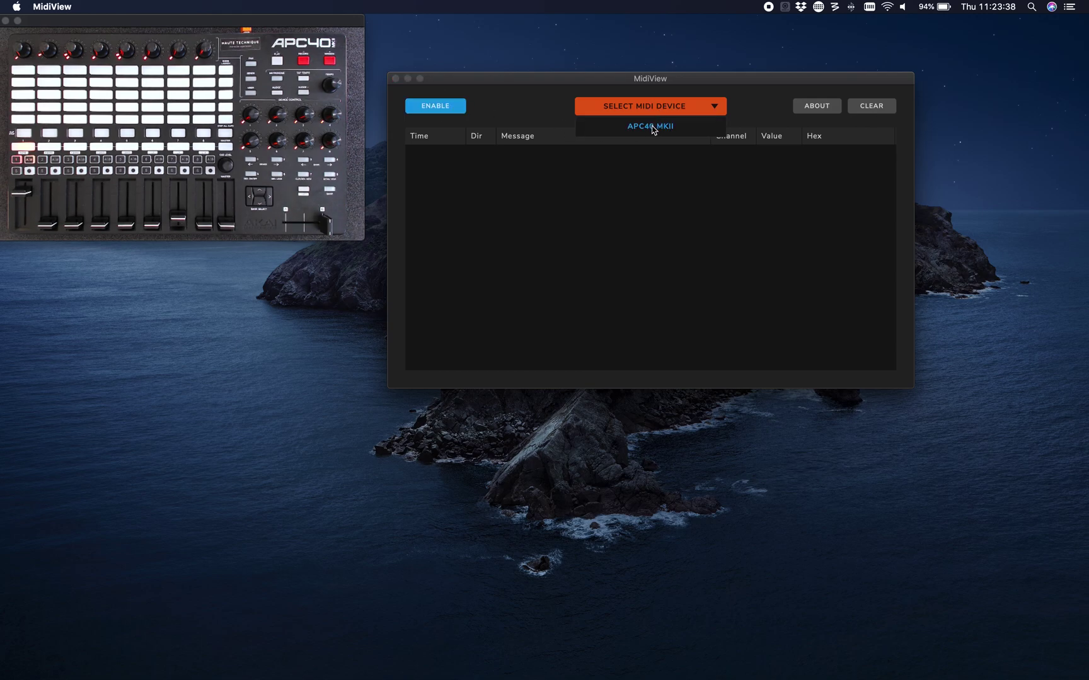
pyautogui.click(652, 128)
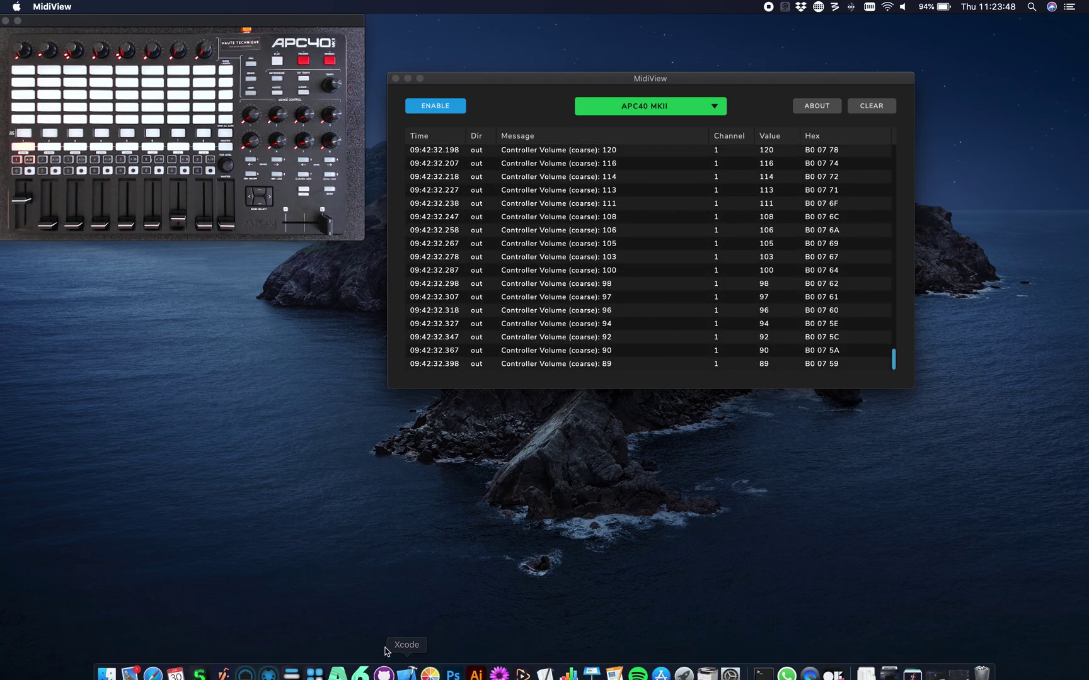
pyautogui.click(339, 667)
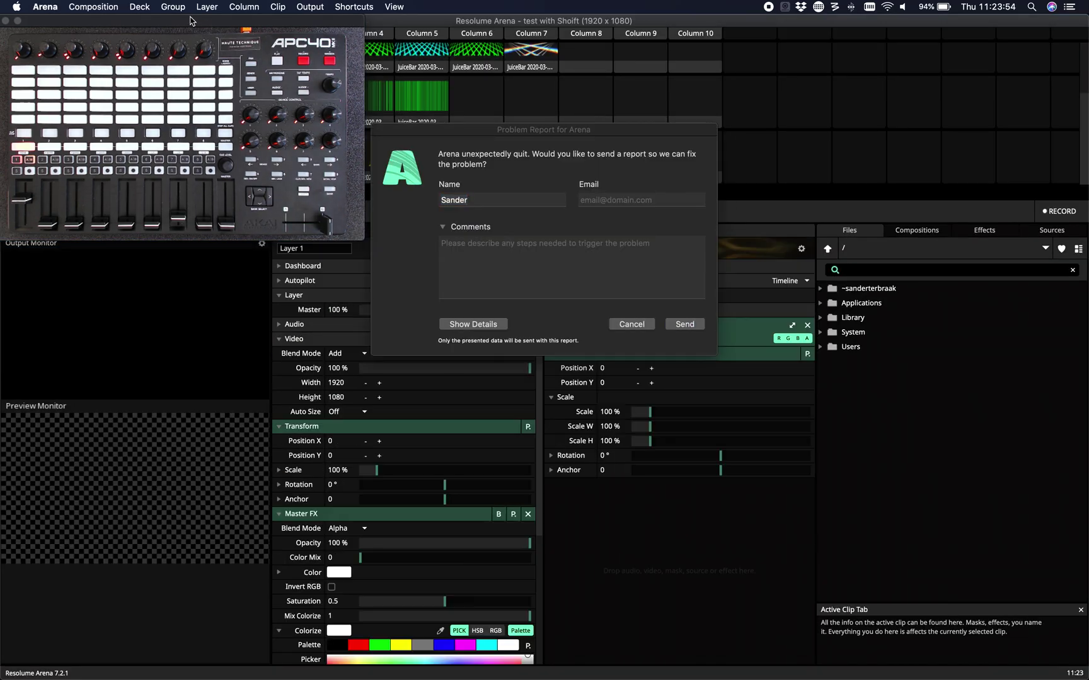
# Dismiss Arena's crash report, then close the composition settings without changes
pyautogui.press('Escape')
pyautogui.moveTo(113, 23); pyautogui.dragTo(127, 53)
pyautogui.click(131, 27)
pyautogui.click(93, 6)
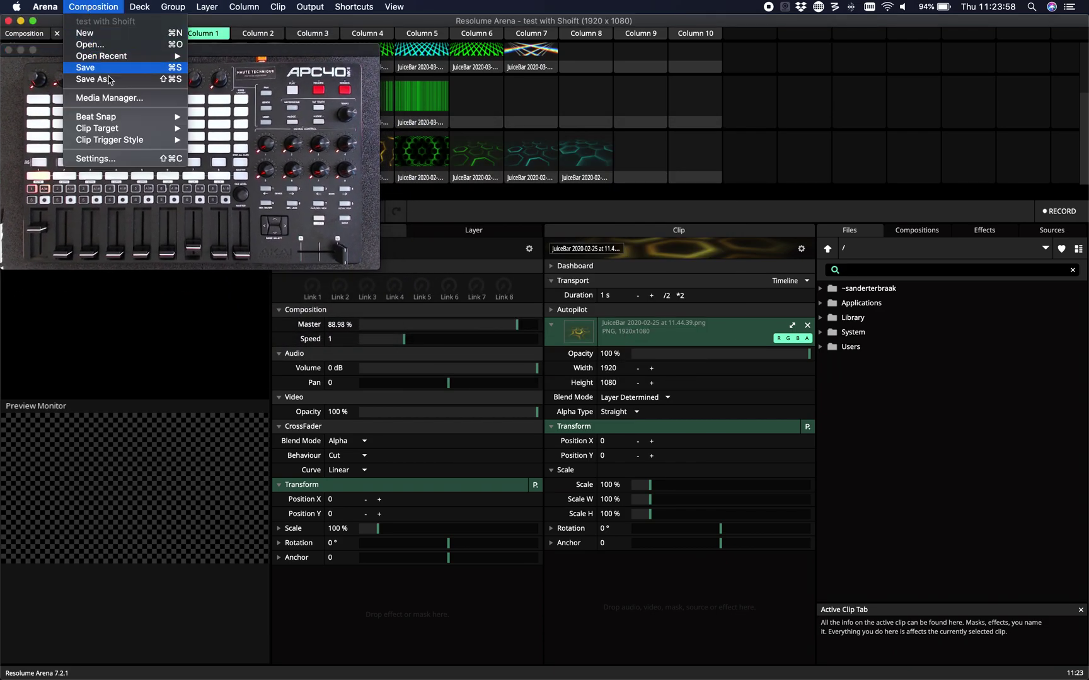
pyautogui.click(132, 161)
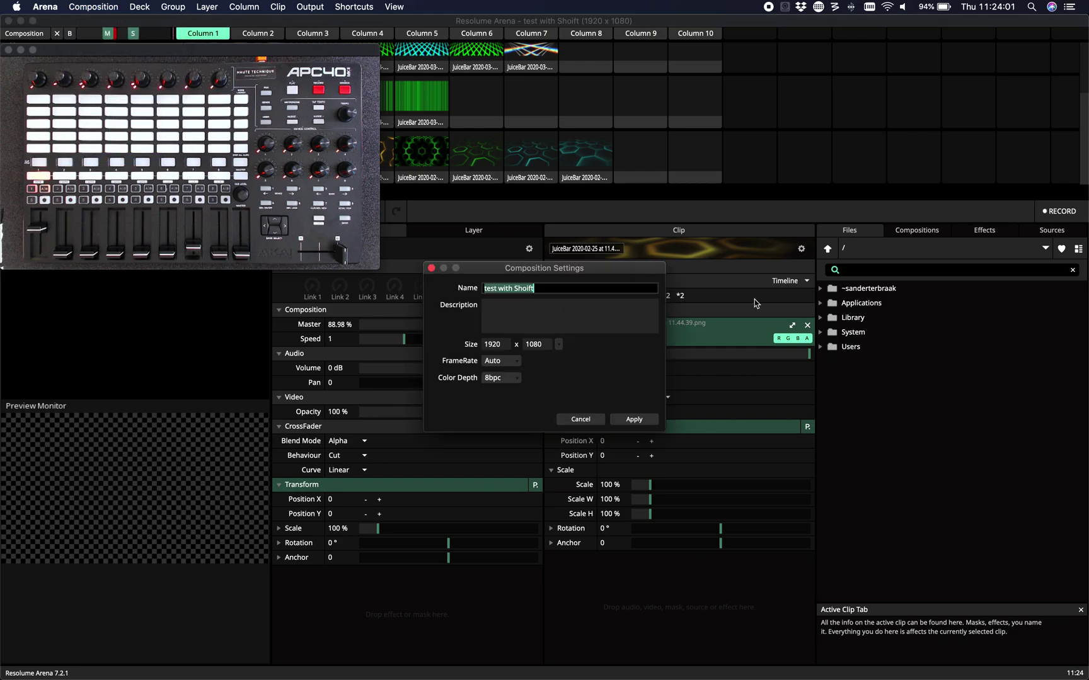
pyautogui.click(591, 422)
# In Arena's MIDI preferences, enable MIDI Input and MIDI Output for the MidiView device
pyautogui.click(45, 6)
pyautogui.click(66, 21)
pyautogui.click(434, 228)
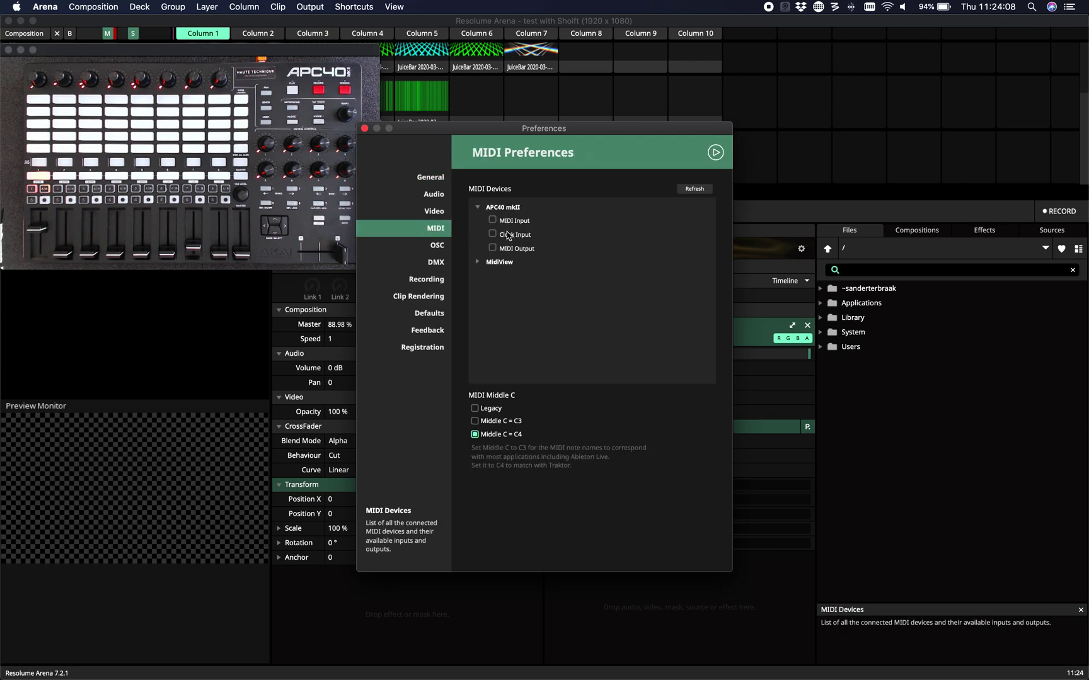
pyautogui.click(1054, 364)
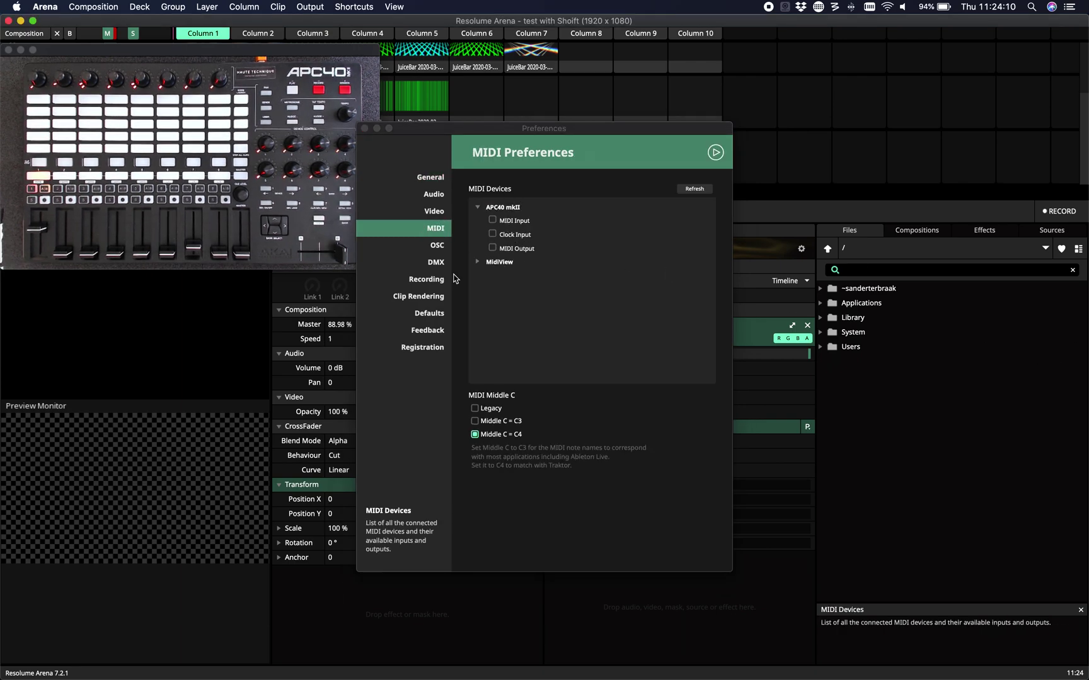
pyautogui.click(477, 206)
pyautogui.click(477, 220)
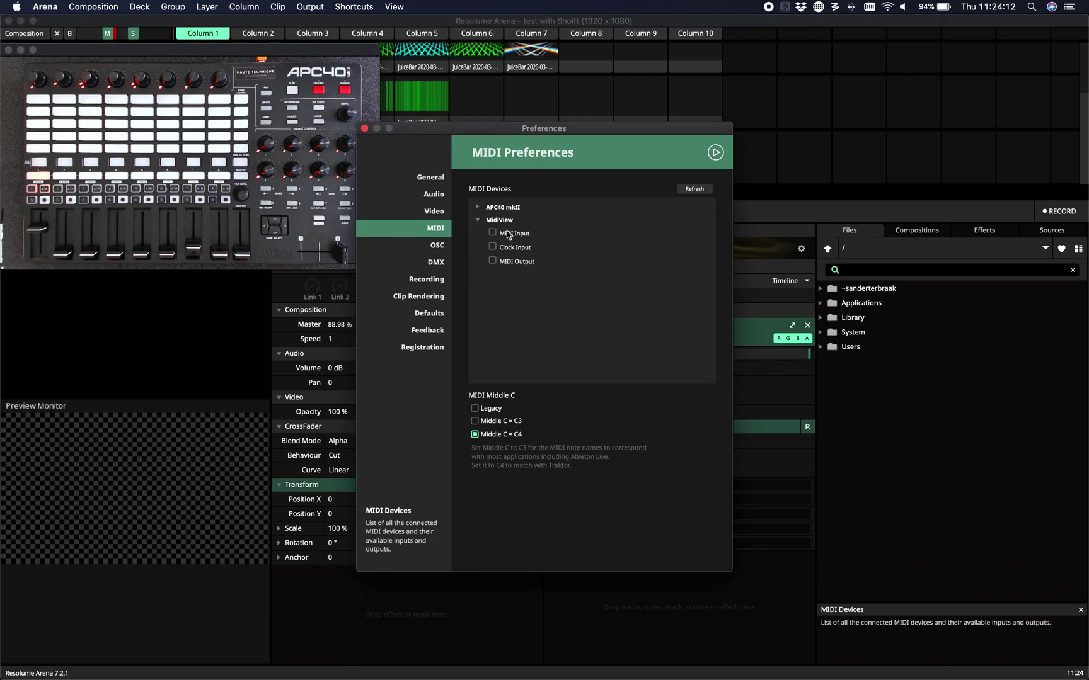
pyautogui.click(513, 233)
pyautogui.click(494, 234)
pyautogui.click(492, 260)
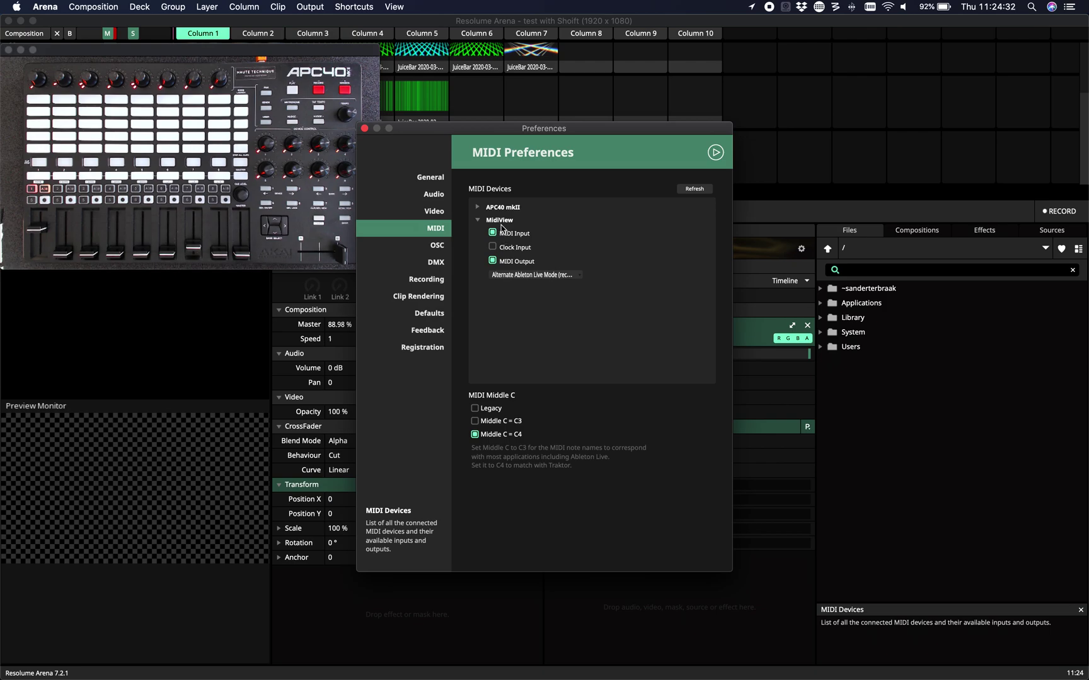
# Close Preferences and start MIDI mapping with the APC 40 MK II preset loaded
pyautogui.click(364, 129)
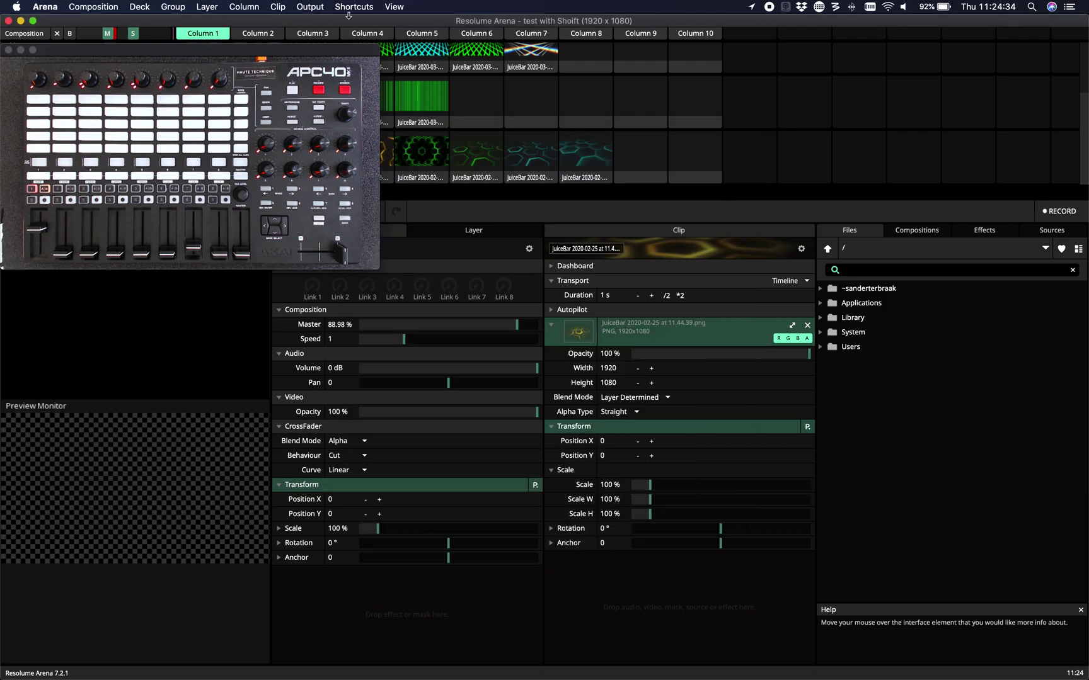
pyautogui.click(354, 6)
pyautogui.click(378, 33)
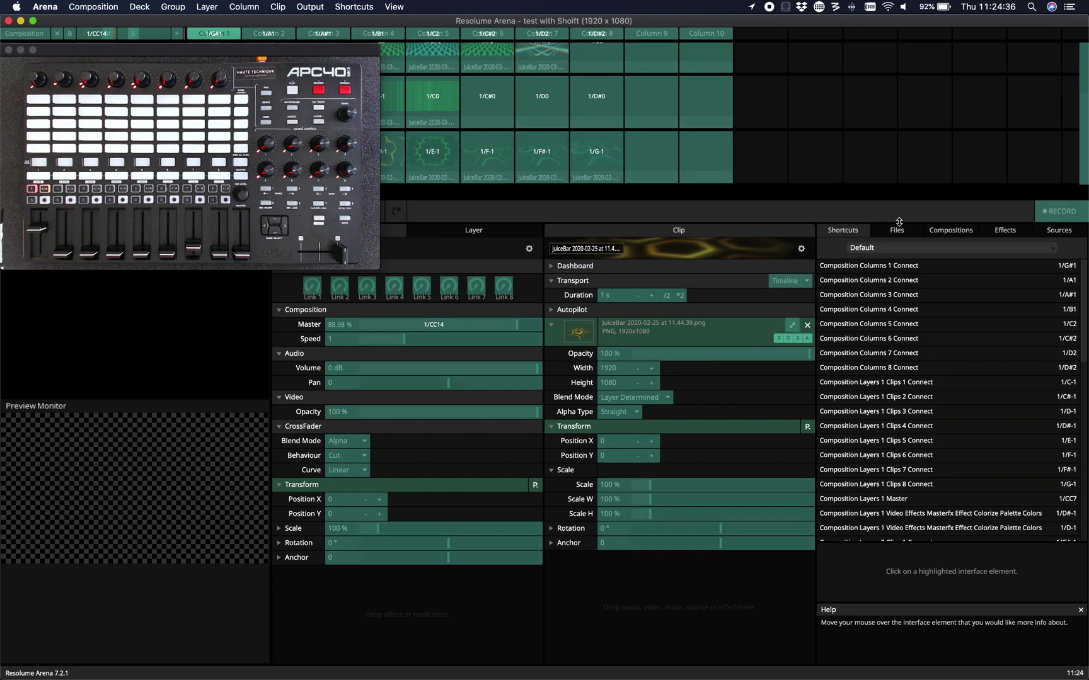
pyautogui.click(862, 248)
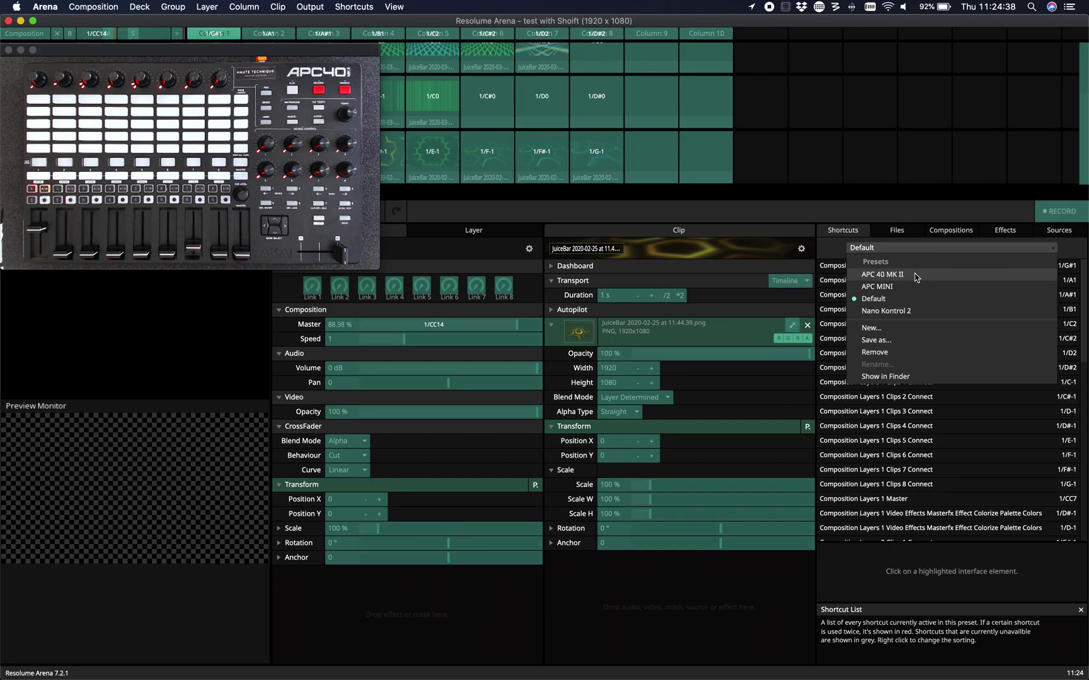
pyautogui.click(916, 277)
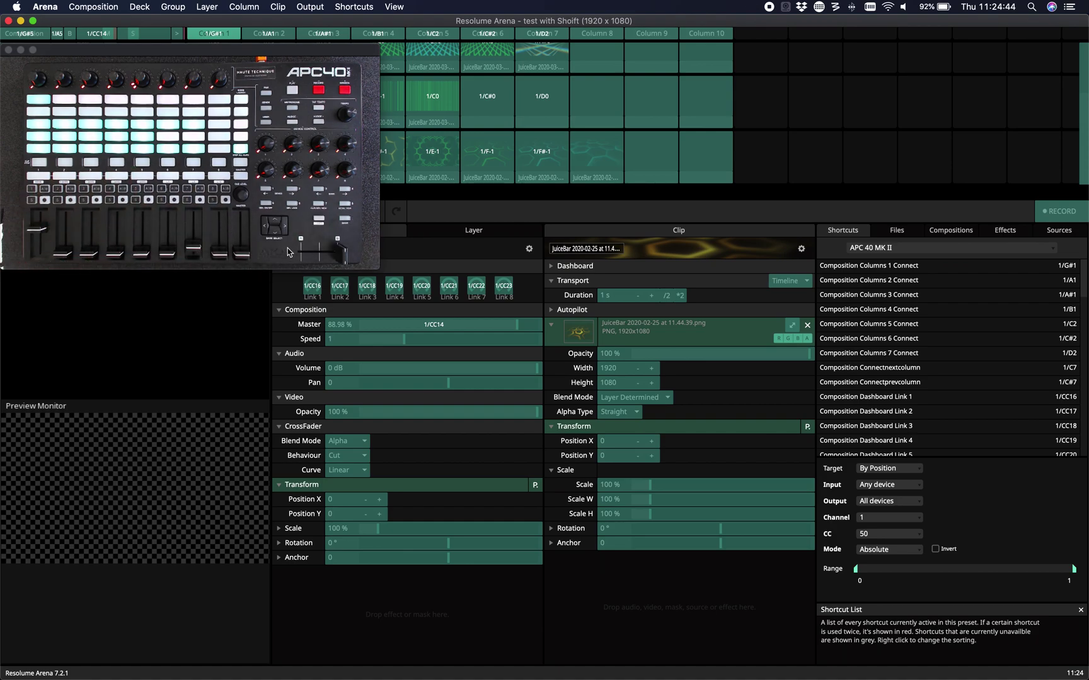
# Clear MidiView's message log and return to Resolume Arena's shortcut options
pyautogui.press('super+Tab')
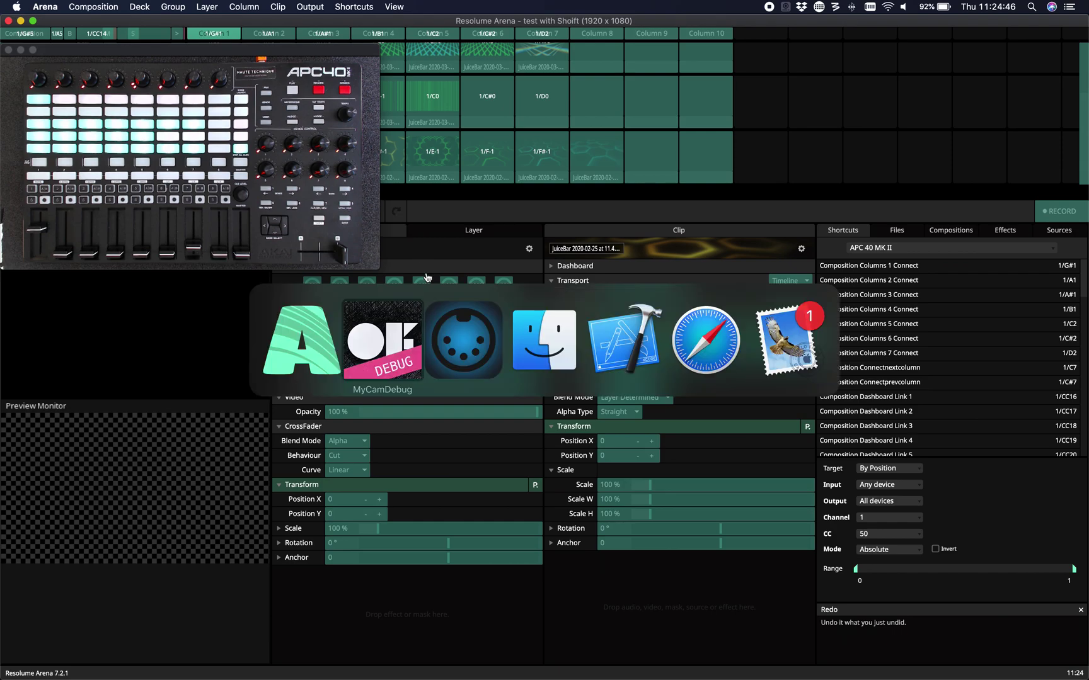
pyautogui.press('super+Tab')
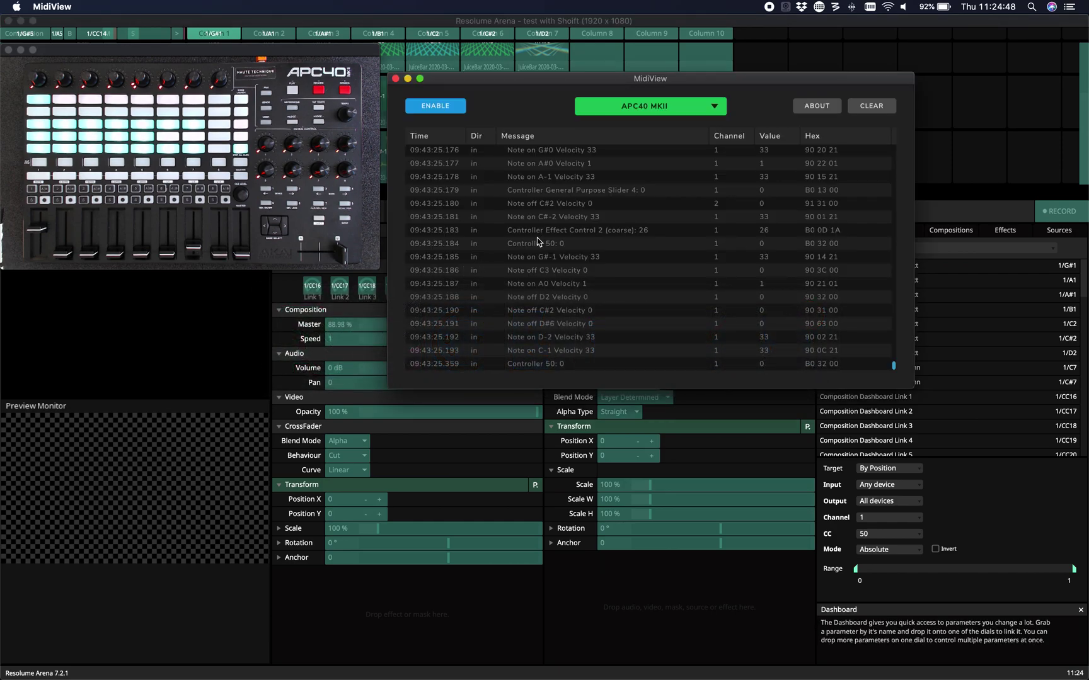
pyautogui.click(869, 107)
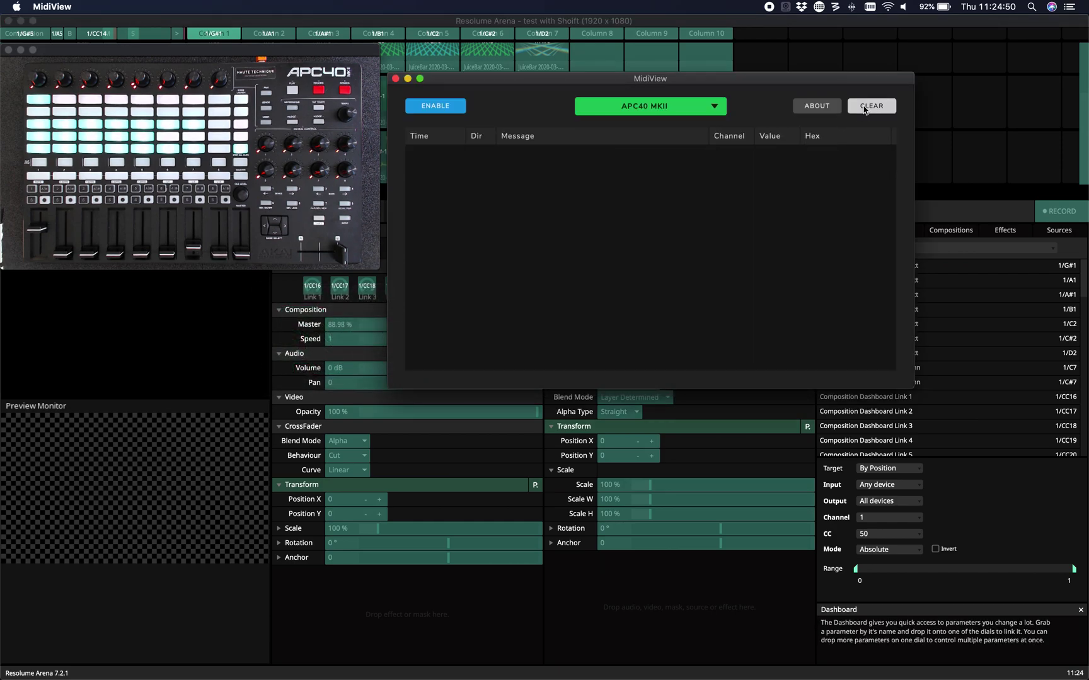
pyautogui.click(222, 22)
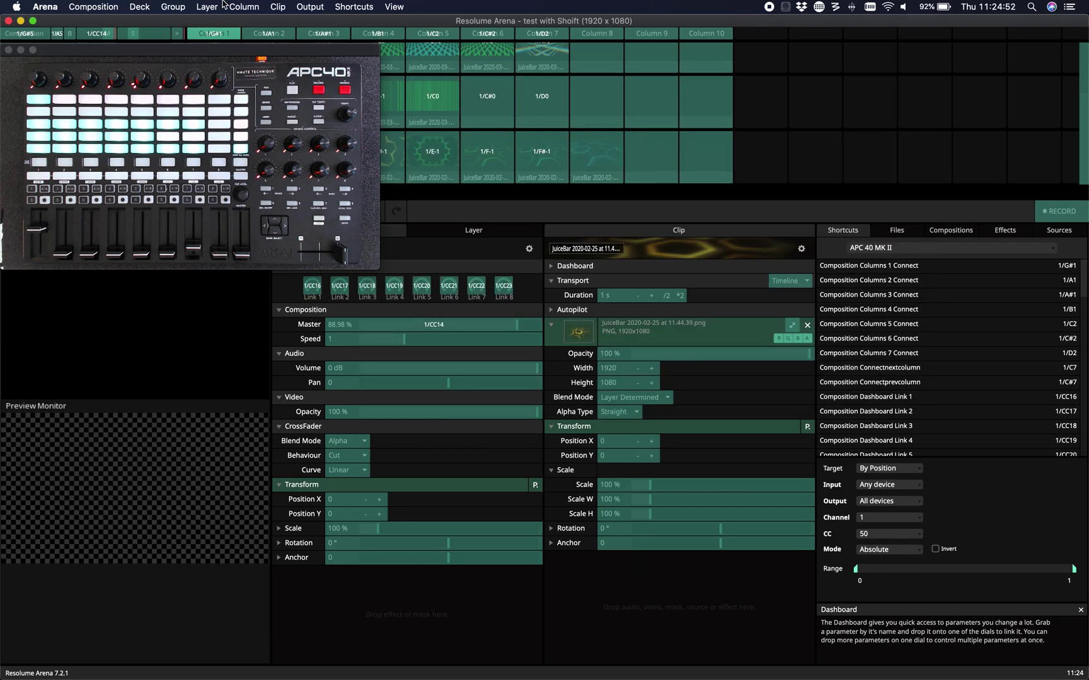
pyautogui.click(365, 7)
# Stop MIDI mapping, then place Arena's MIDI preferences beside the MidiView window
pyautogui.click(359, 67)
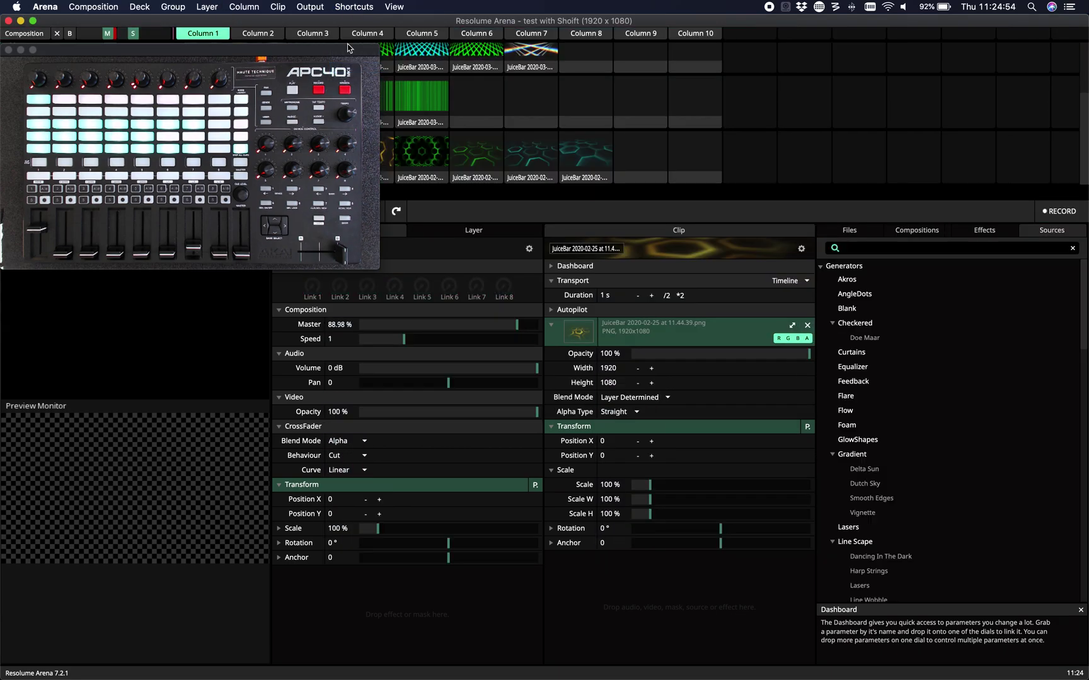
pyautogui.click(55, 6)
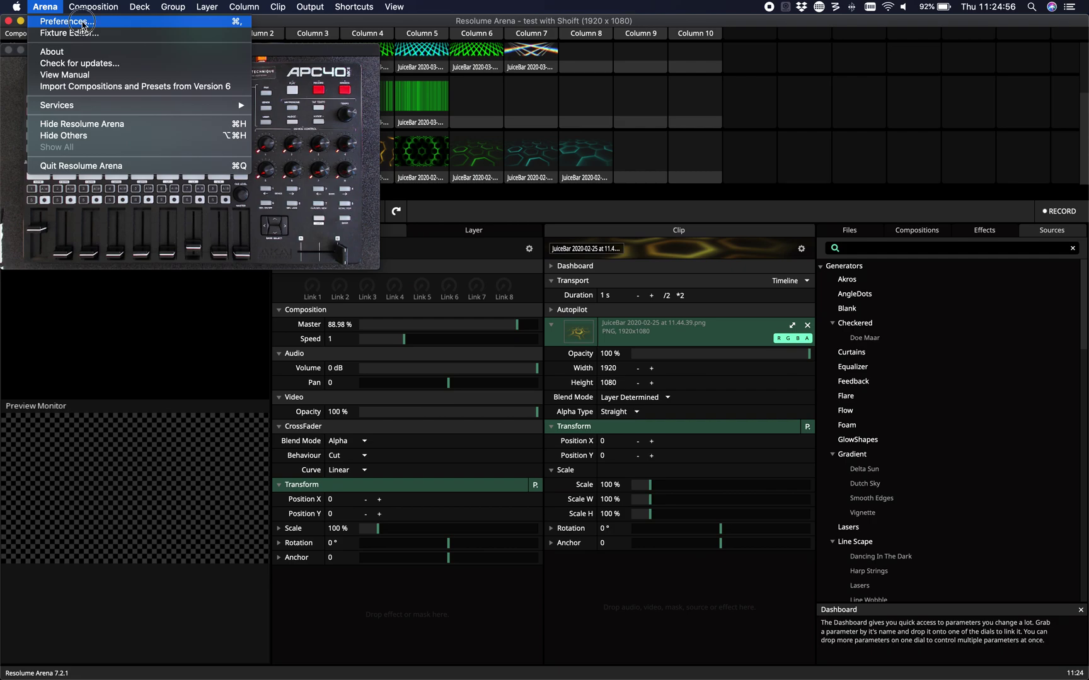
pyautogui.click(57, 20)
pyautogui.press('super+Tab')
pyautogui.press('super+Tab')
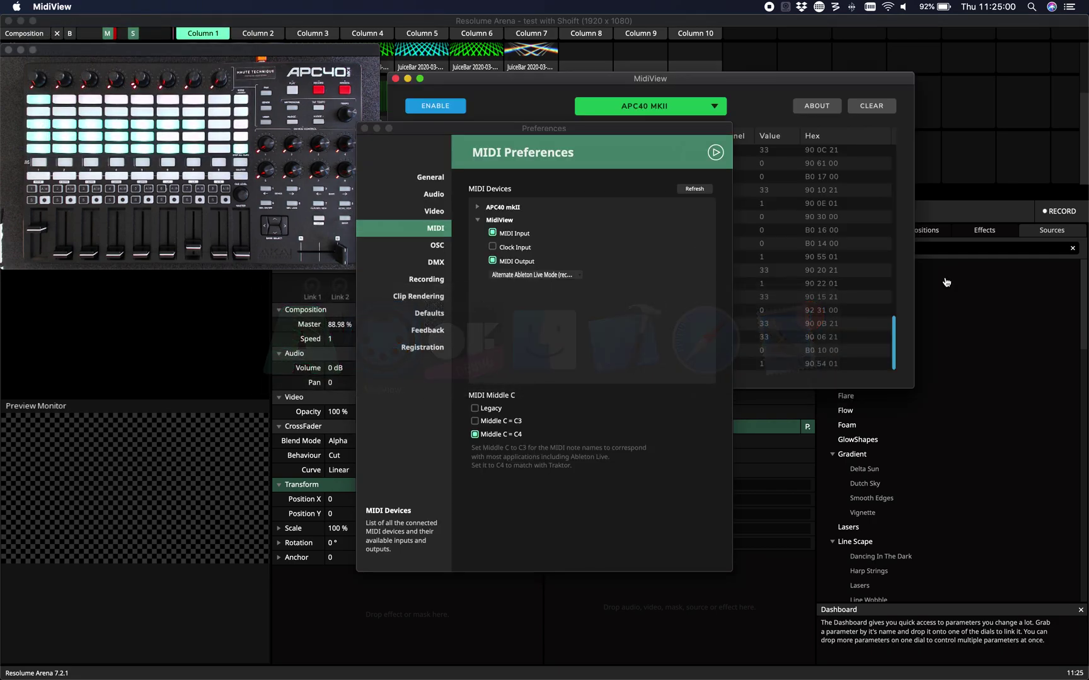
pyautogui.moveTo(703, 82); pyautogui.dragTo(932, 205)
pyautogui.moveTo(641, 134); pyautogui.dragTo(449, 217)
# Refresh Arena's MIDI device list, enlarge MidiView's log, and close Preferences
pyautogui.click(510, 274)
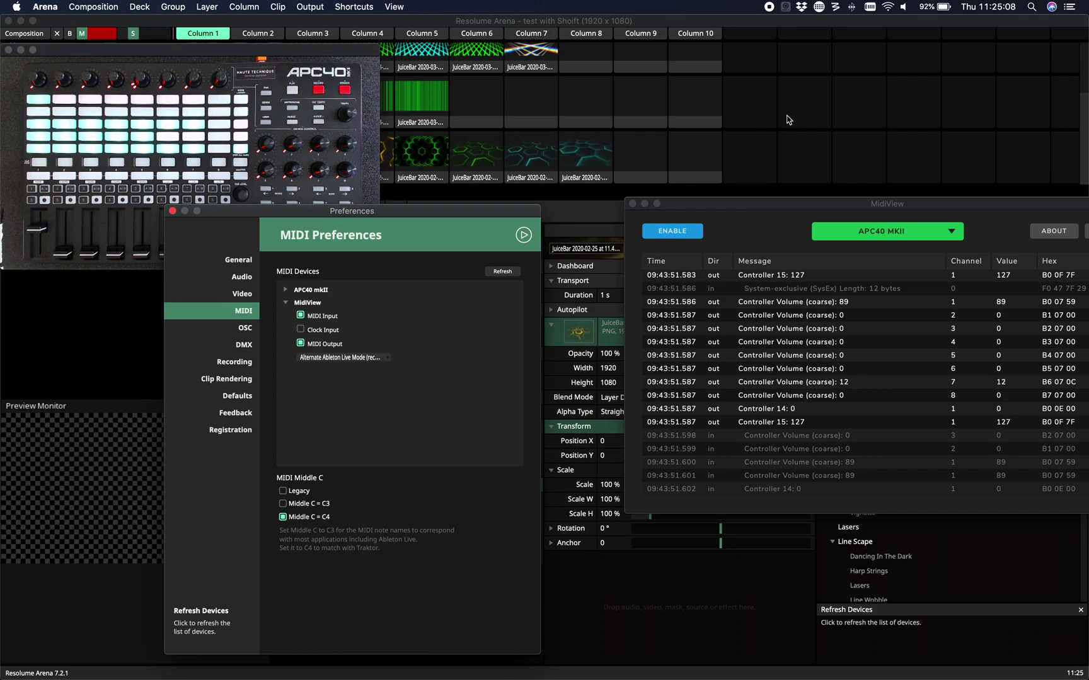
pyautogui.moveTo(786, 203); pyautogui.dragTo(504, 66)
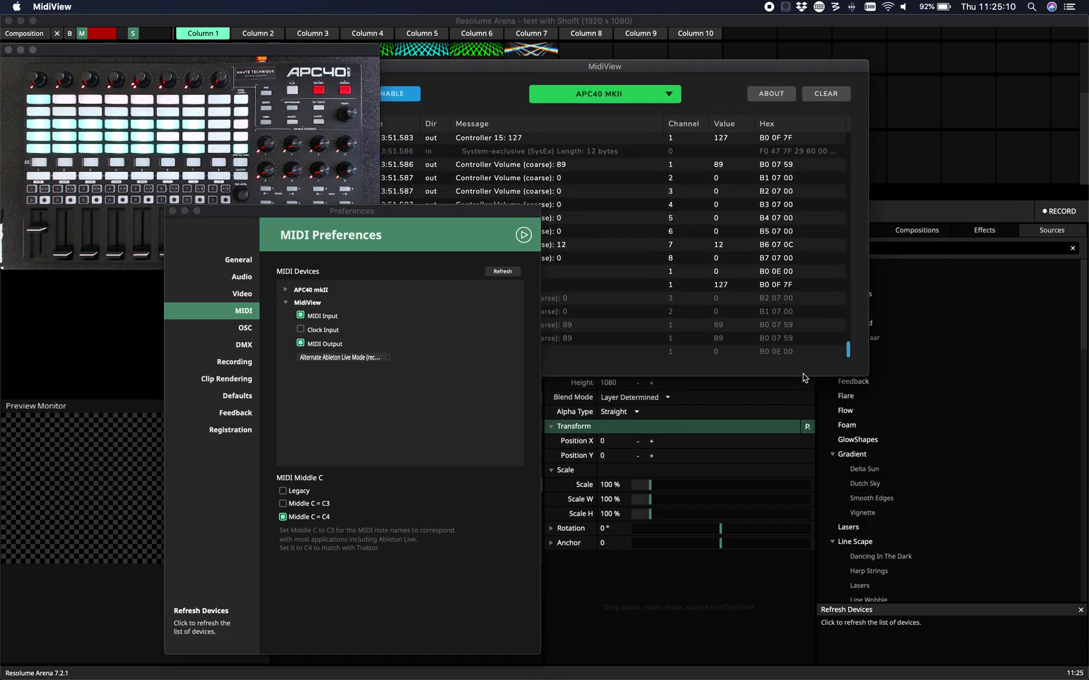
pyautogui.moveTo(801, 377); pyautogui.dragTo(777, 639)
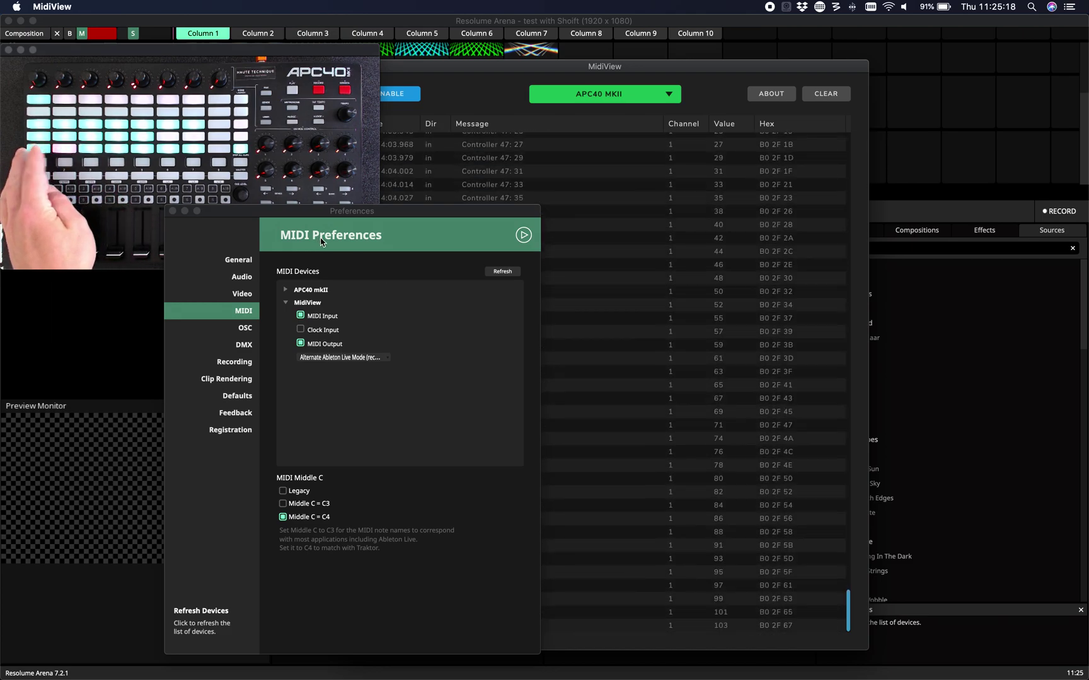
pyautogui.click(173, 211)
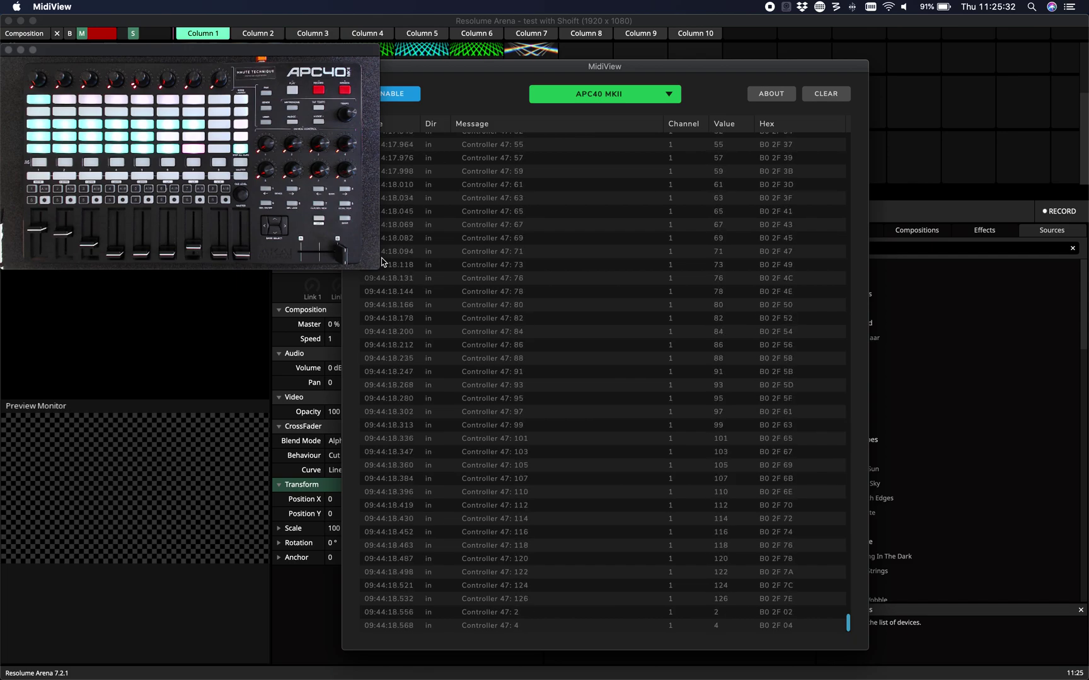
# Toggle MidiView's ENABLE off and on twice, moving its window further right
pyautogui.click(411, 99)
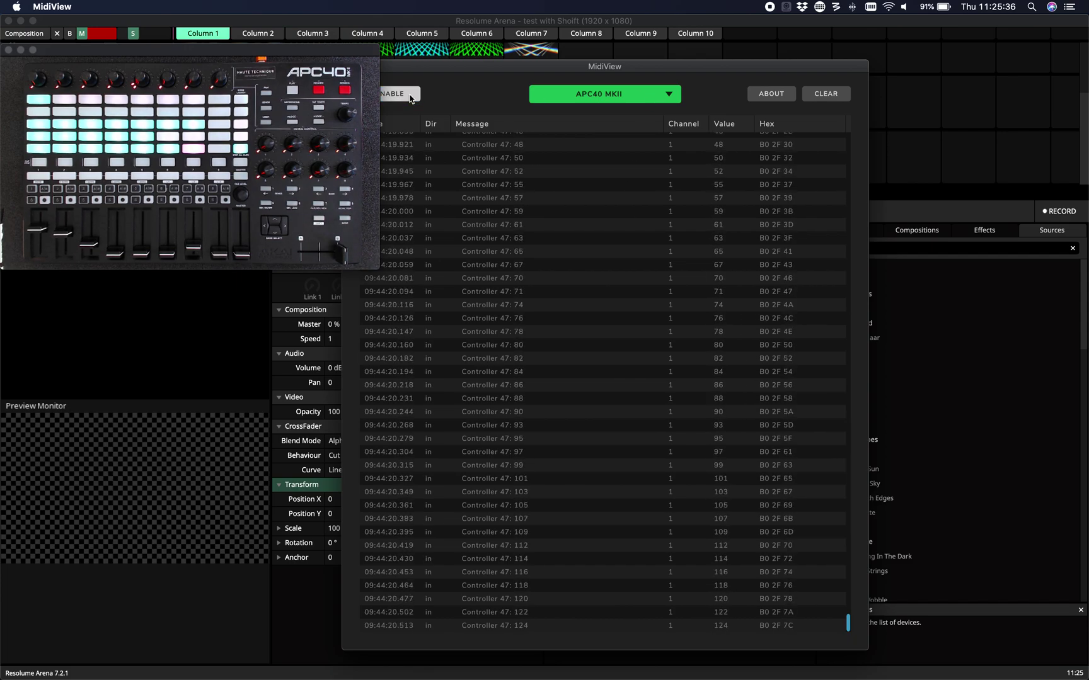
pyautogui.moveTo(438, 66); pyautogui.dragTo(555, 59)
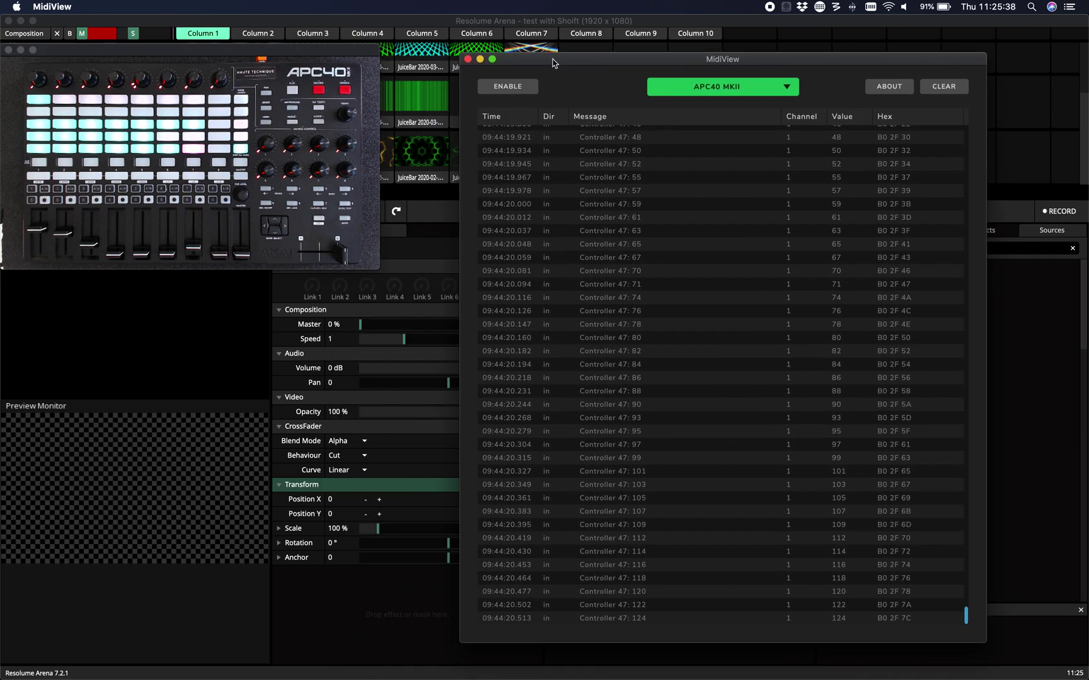
pyautogui.click(516, 89)
pyautogui.click(533, 88)
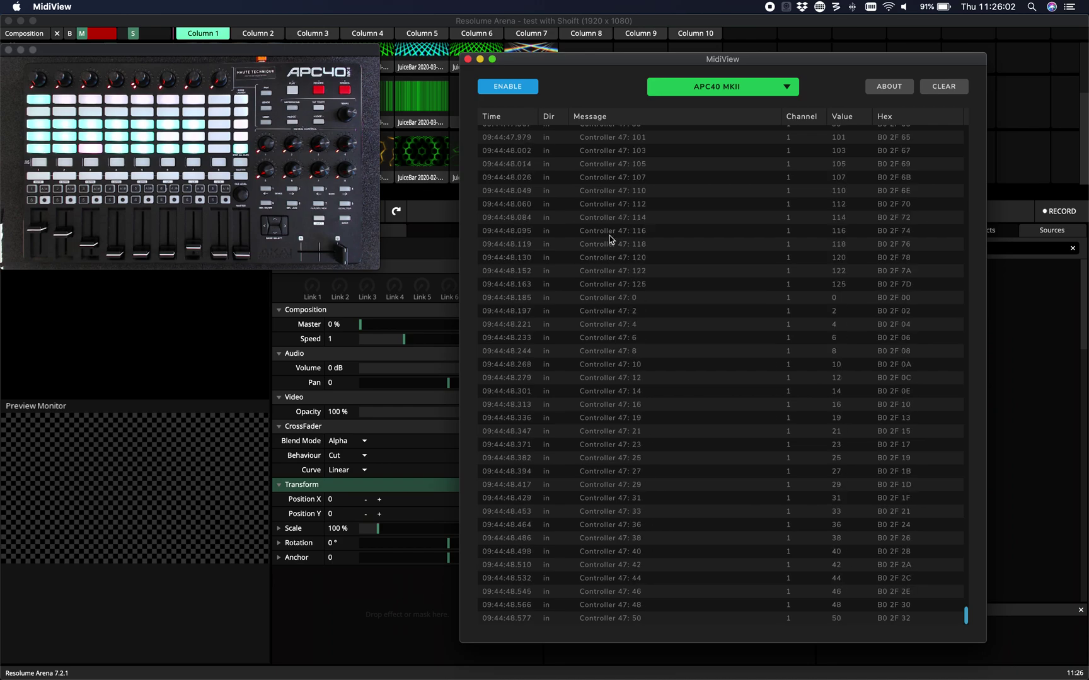
pyautogui.click(520, 90)
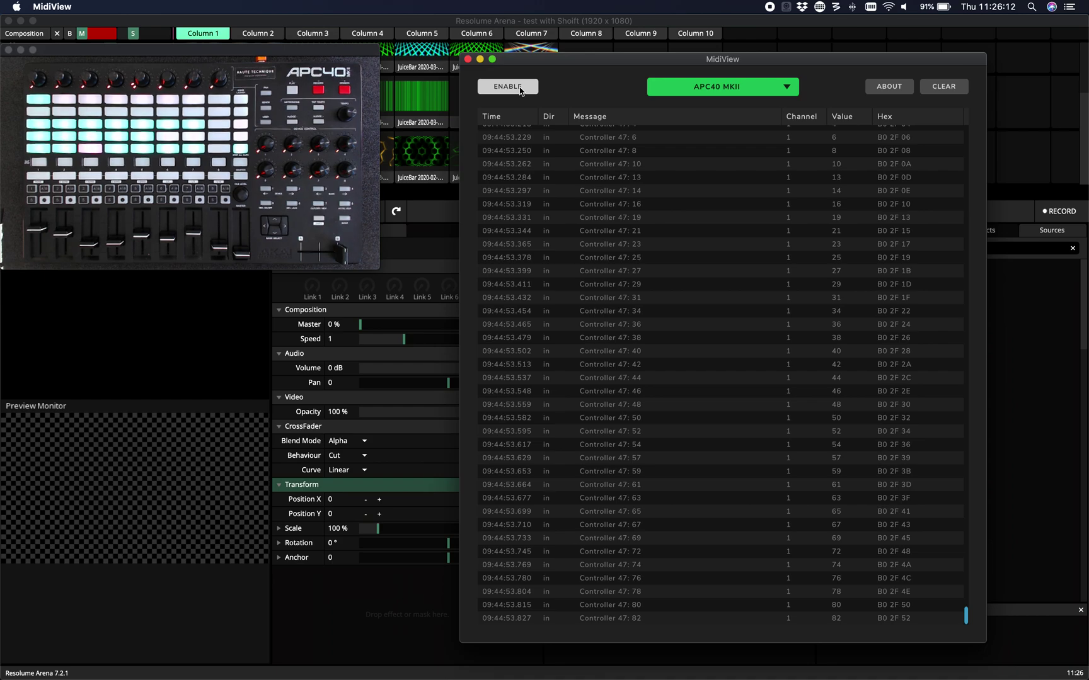
pyautogui.click(520, 89)
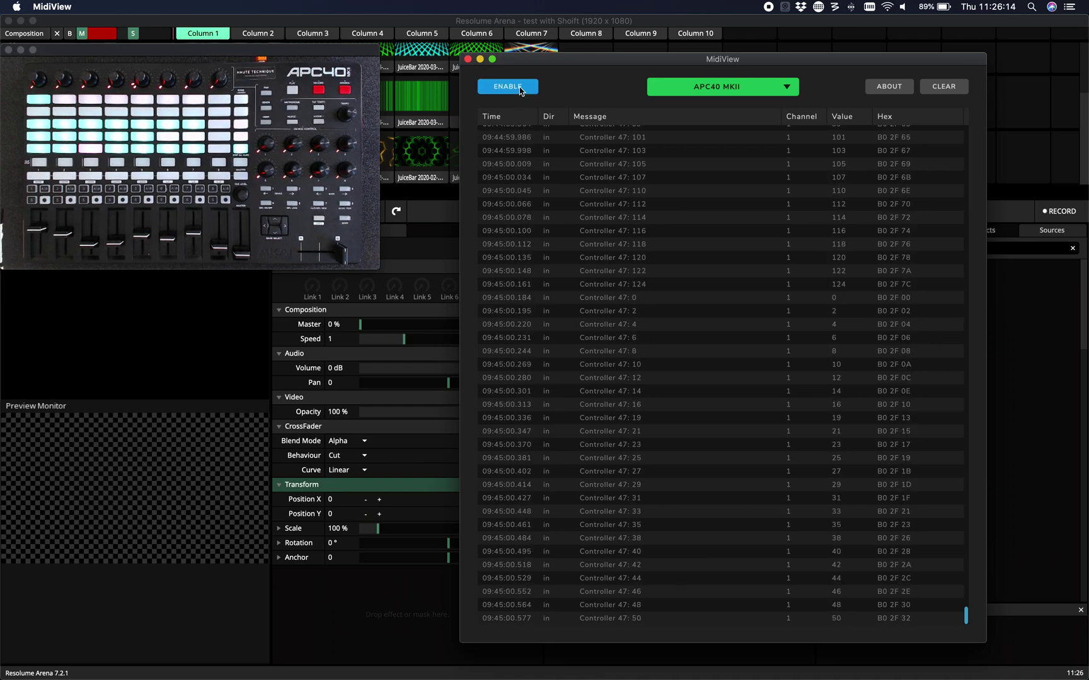